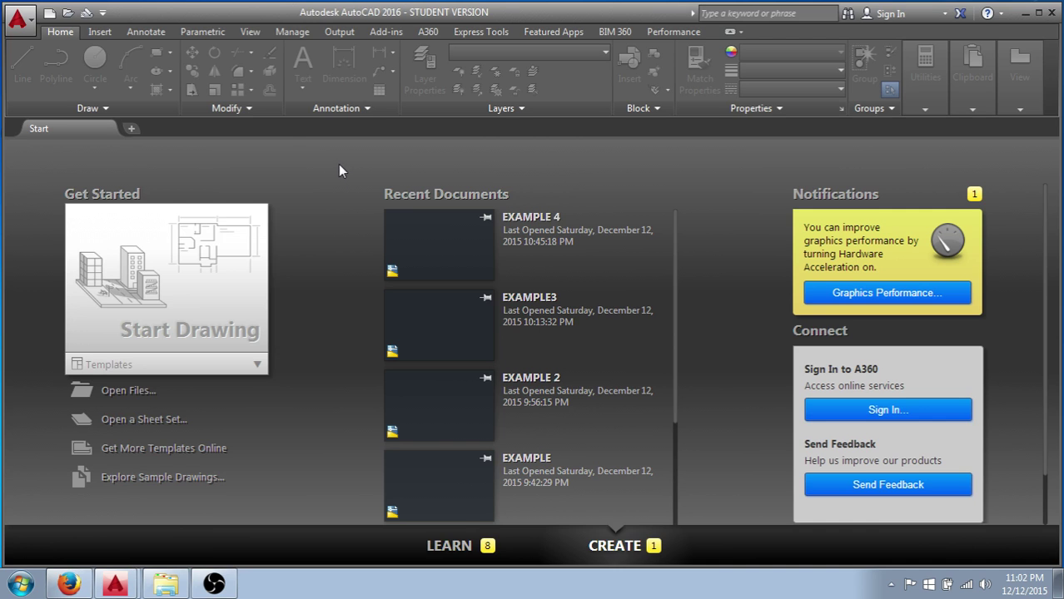
Create a new drawing from the acad template and turn off the grid display
{"action": "left_click", "coordinate": [32, 23]}
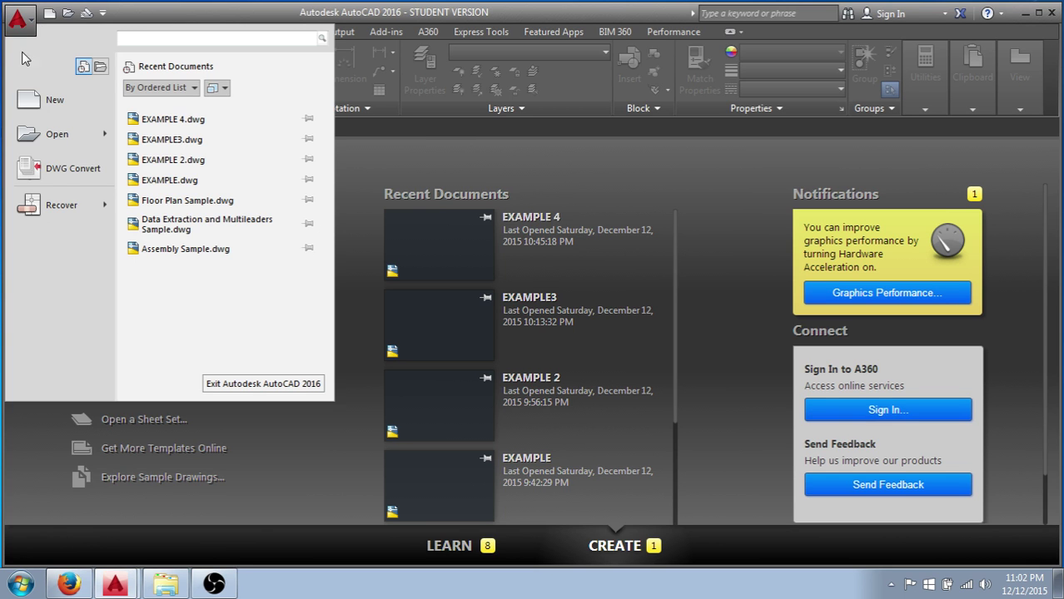
{"action": "left_click", "coordinate": [50, 102]}
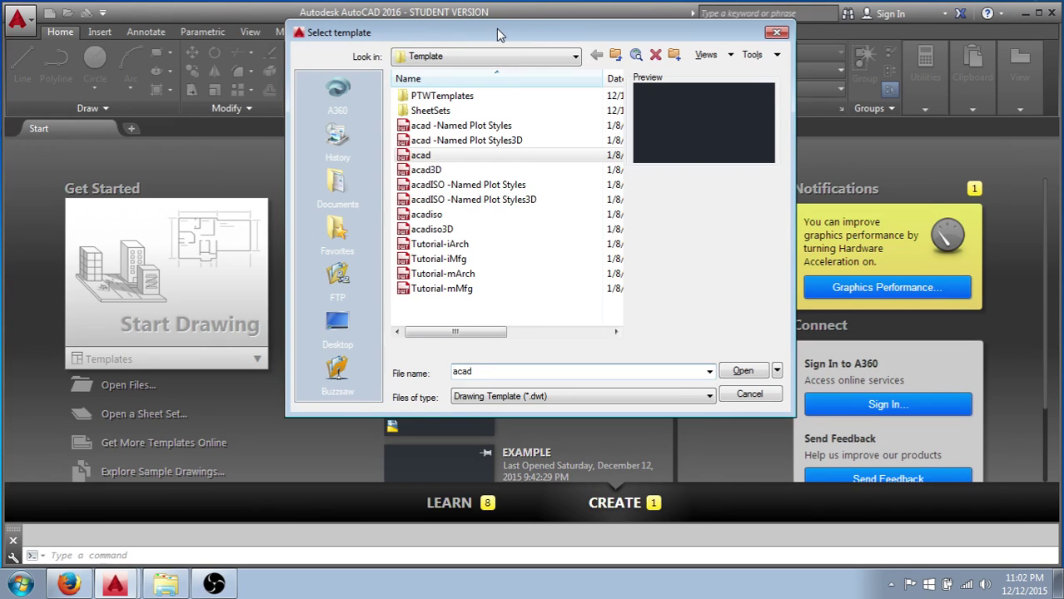
{"action": "left_click_drag", "start_coordinate": [499, 35], "coordinate": [493, 29]}
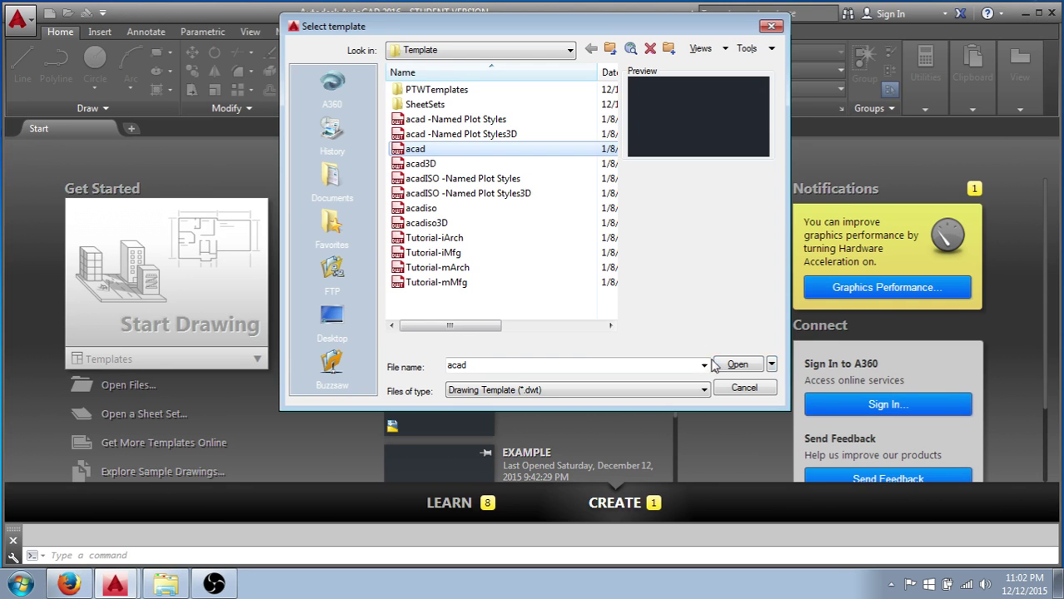
{"action": "left_click", "coordinate": [736, 366]}
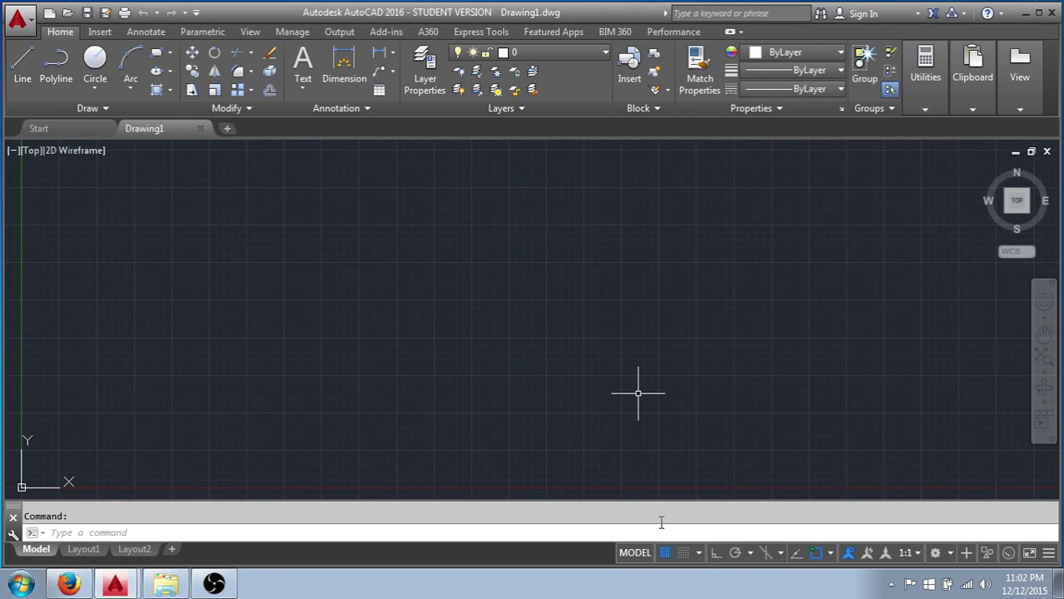
{"action": "left_click", "coordinate": [664, 553]}
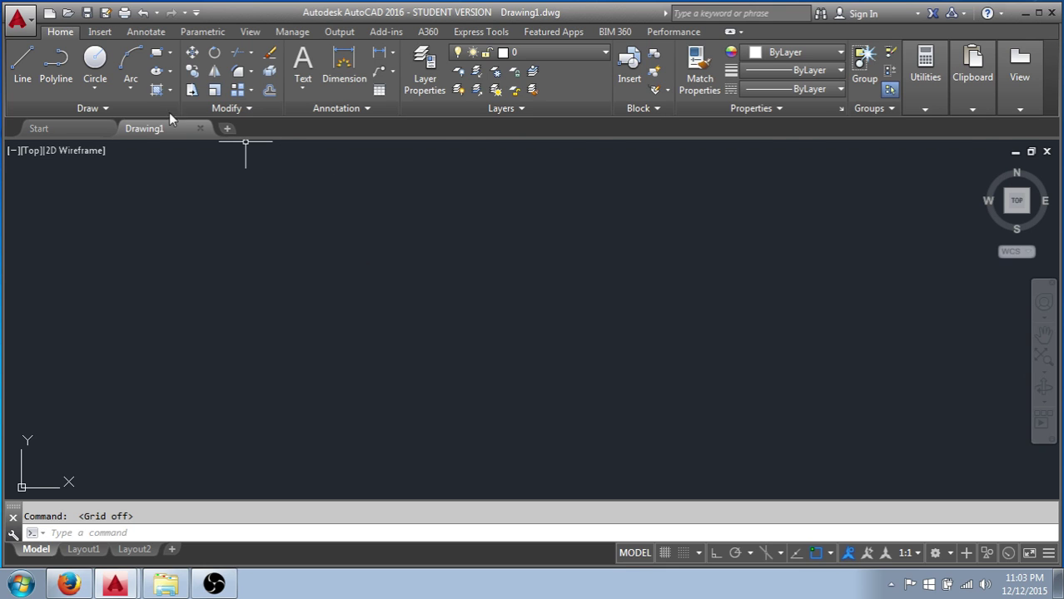
Start saving the new file as an AutoCAD drawing, with My Documents as the destination folder
{"action": "left_click", "coordinate": [30, 20]}
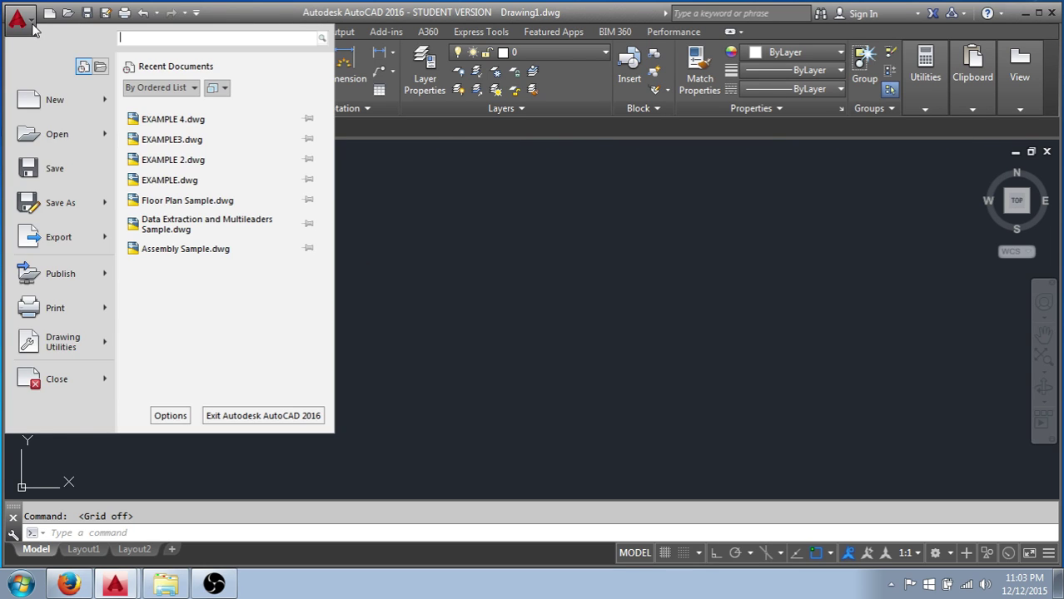
{"action": "mouse_move", "coordinate": [69, 212]}
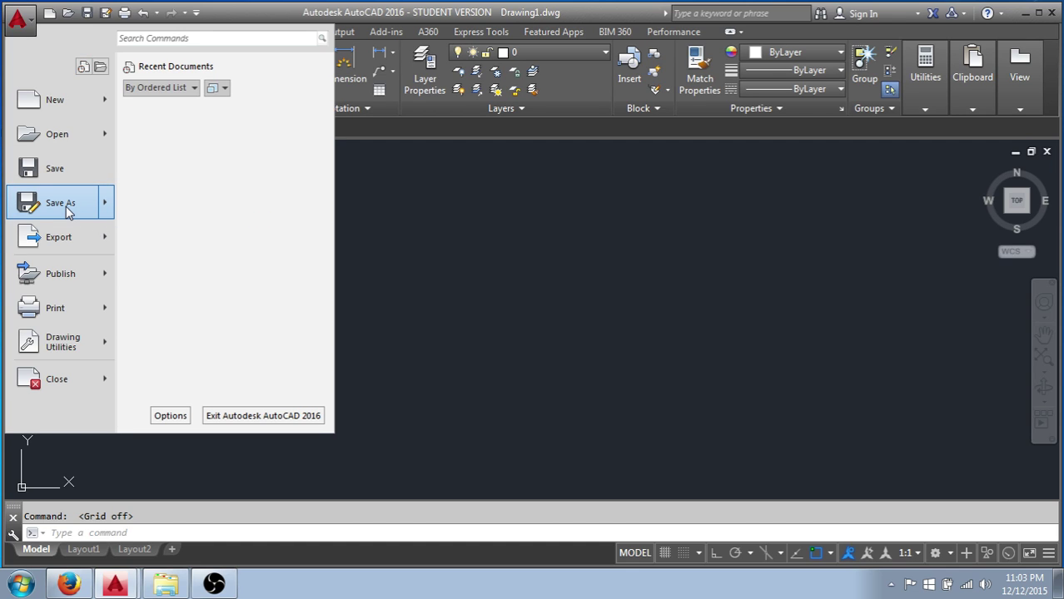
{"action": "left_click", "coordinate": [204, 108]}
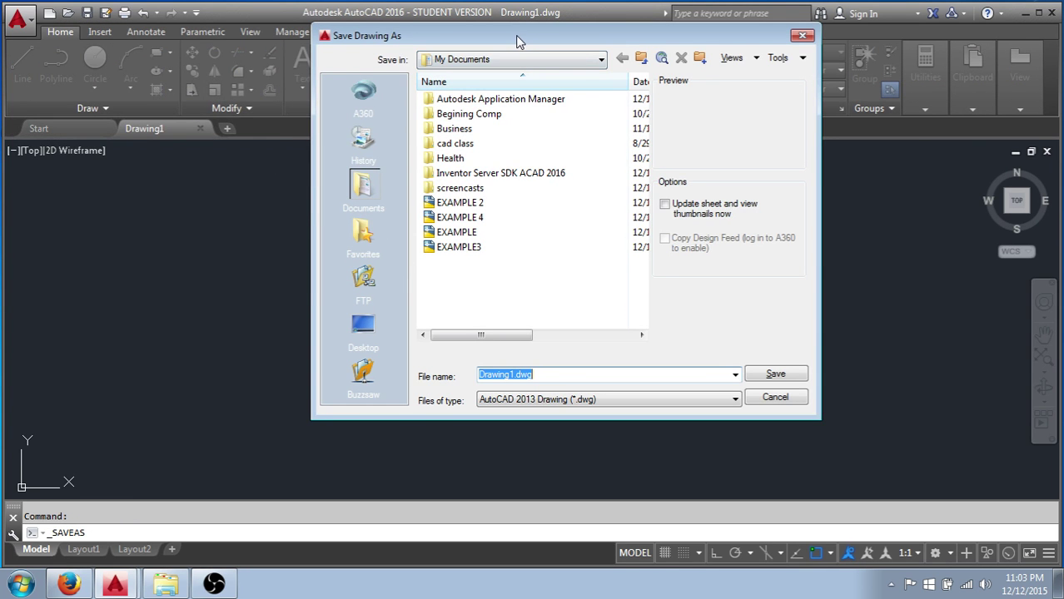
{"action": "left_click_drag", "start_coordinate": [517, 37], "coordinate": [513, 44]}
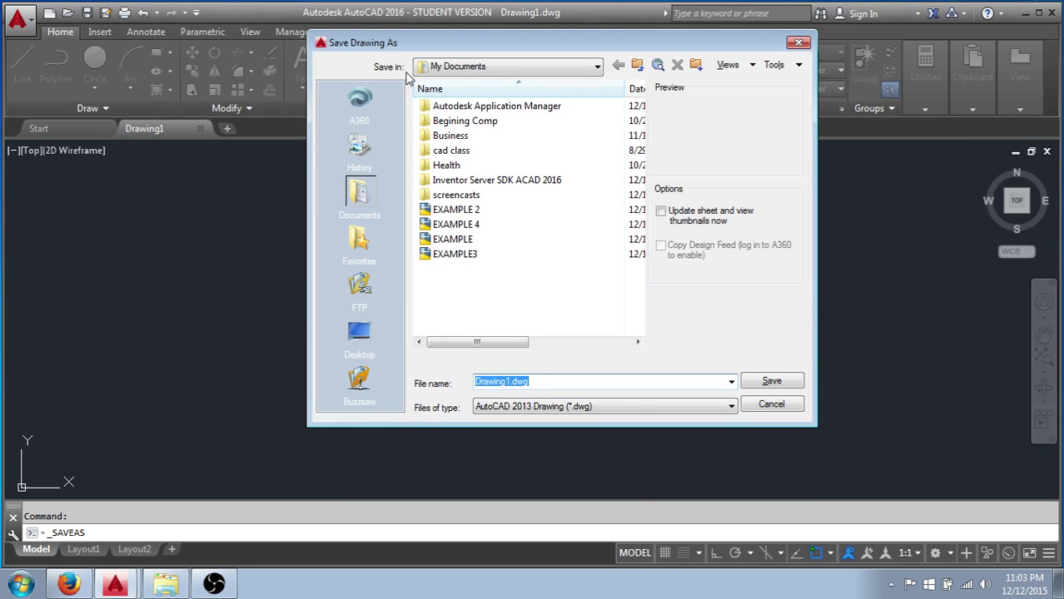
{"action": "left_click", "coordinate": [598, 70]}
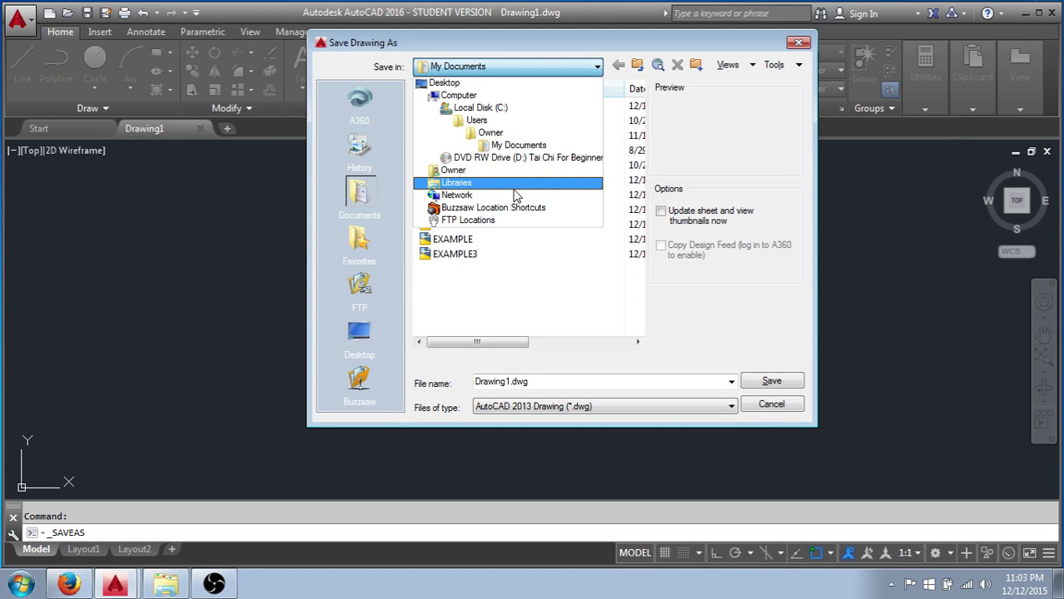
{"action": "left_click", "coordinate": [520, 145]}
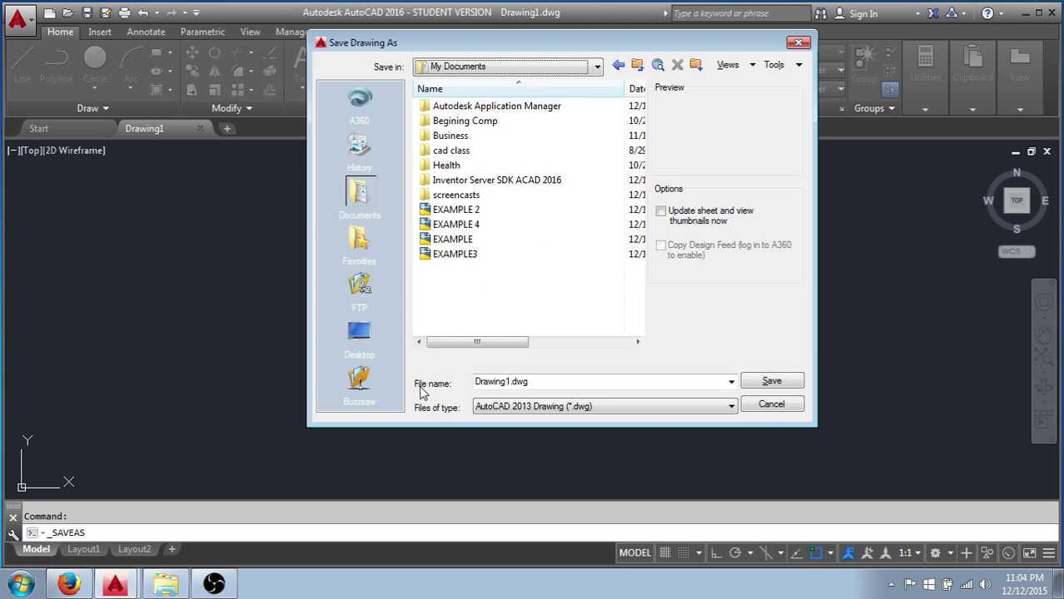
Name the file EXAMPLE 5, choose the AutoCAD 2013 Drawing (*.dwg) format and save it
{"action": "left_click", "coordinate": [509, 386]}
{"action": "double_click", "coordinate": [534, 382]}
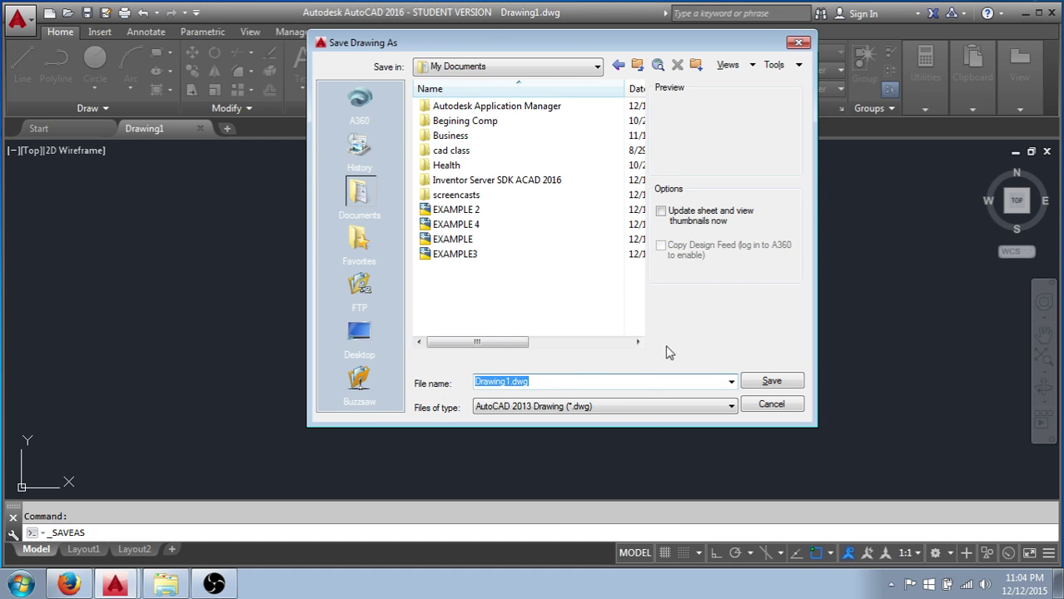
{"action": "type", "text": "E"}
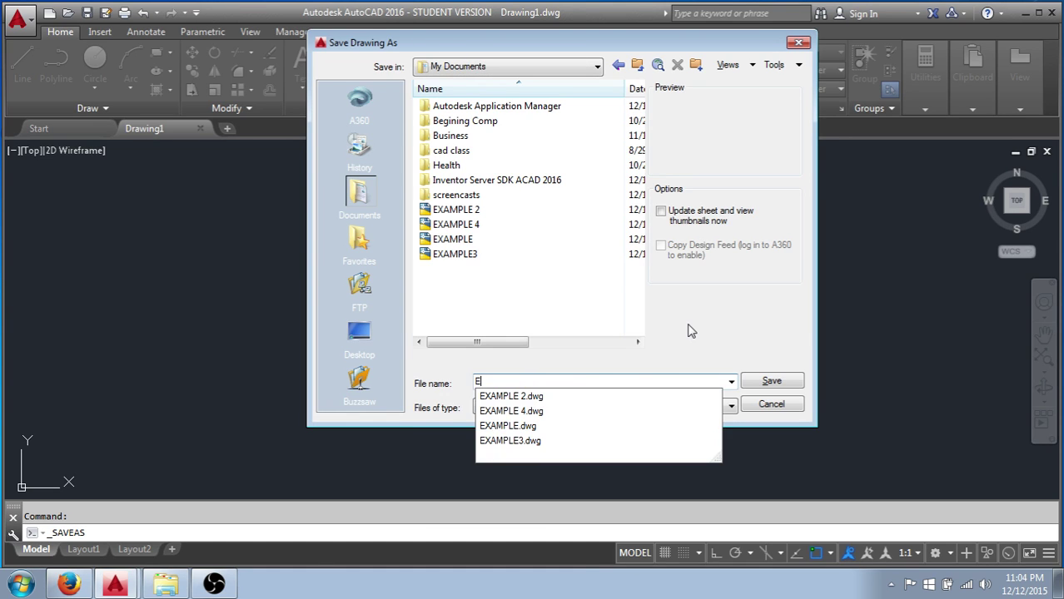
{"action": "type", "text": "XAMPLE "}
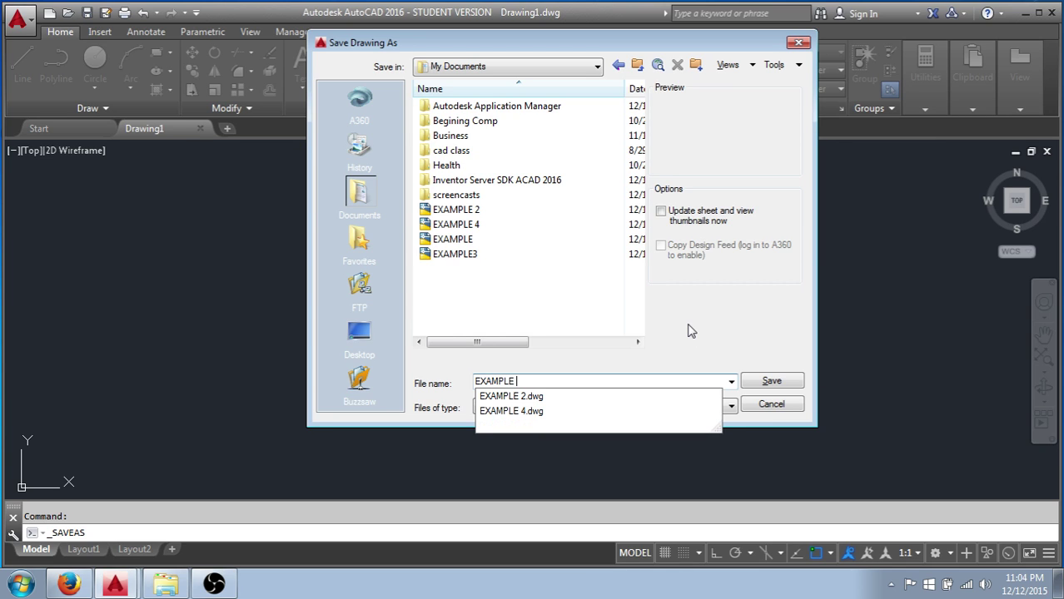
{"action": "type", "text": "5"}
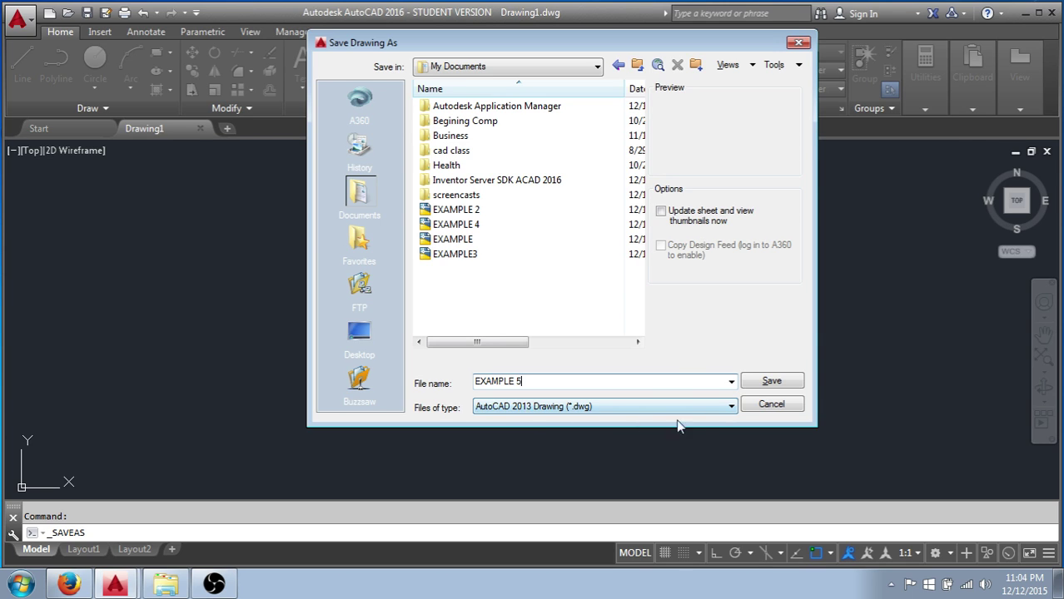
{"action": "left_click", "coordinate": [732, 407]}
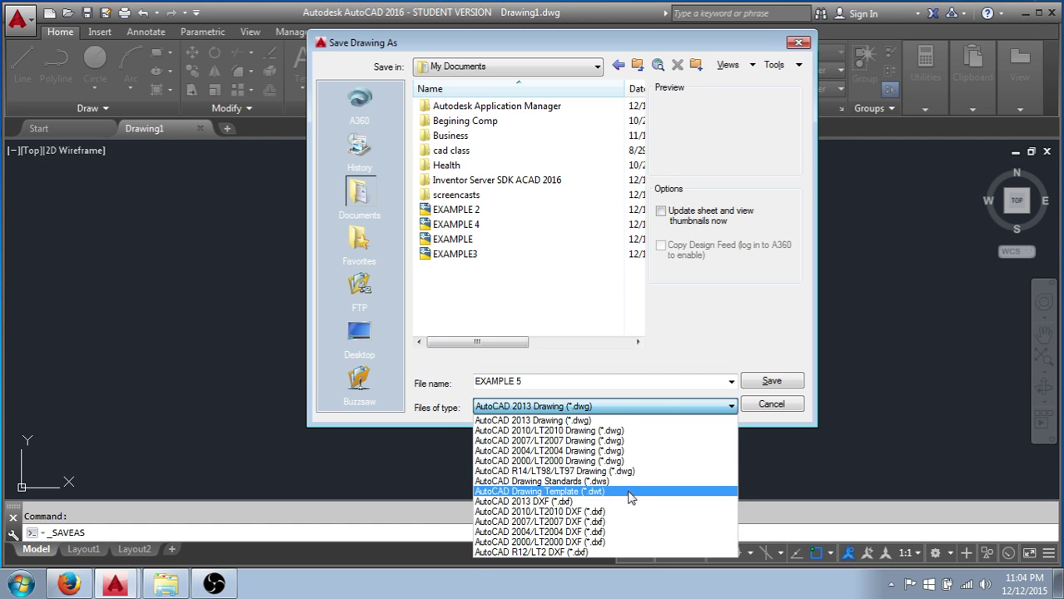
{"action": "left_click", "coordinate": [571, 420]}
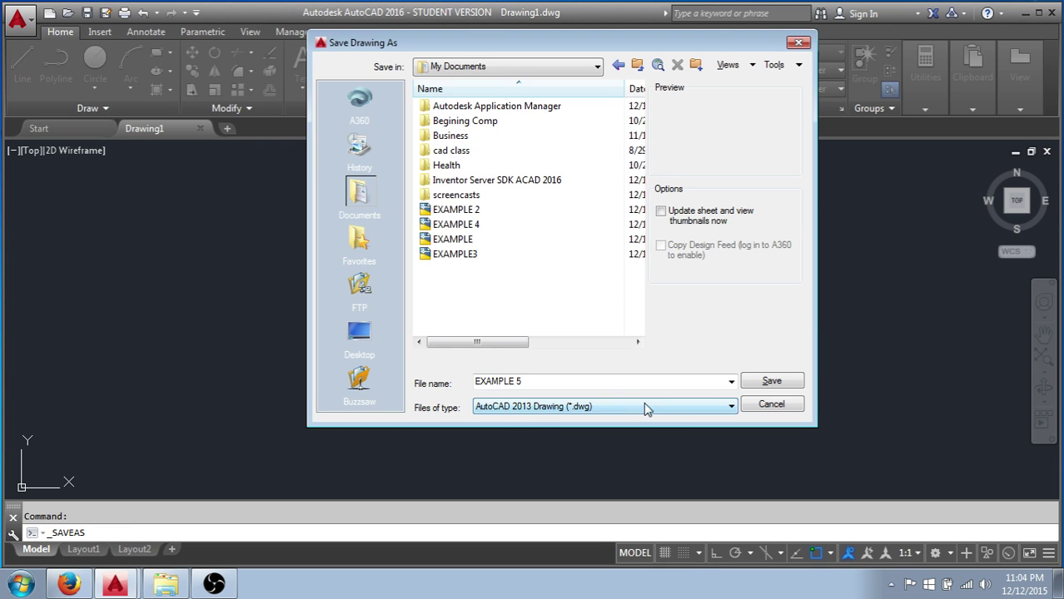
{"action": "left_click", "coordinate": [768, 381]}
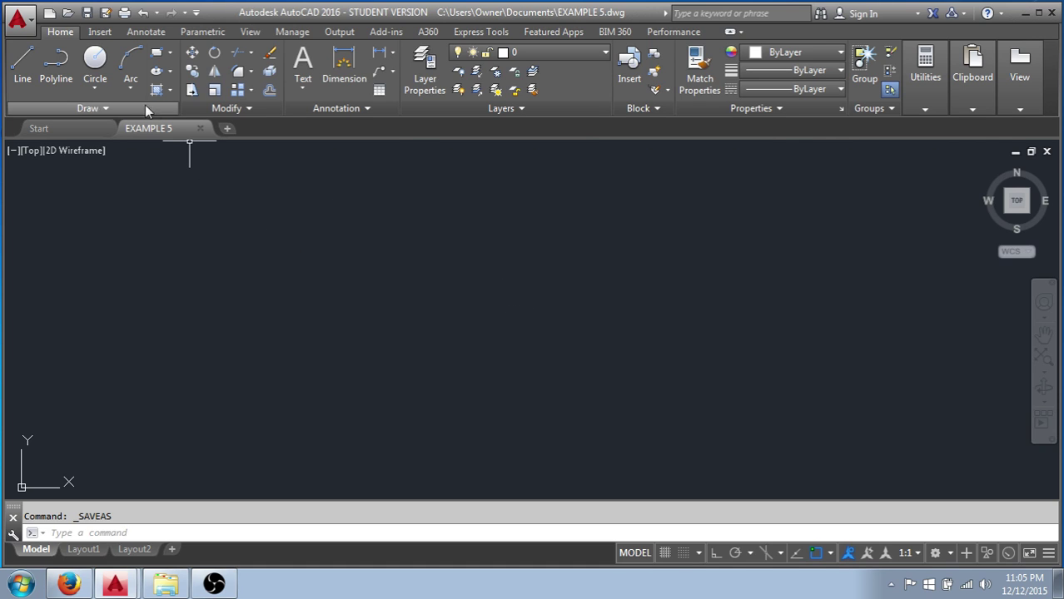
Save the current EXAMPLE 5 drawing twice under its existing name
{"action": "left_click", "coordinate": [31, 23]}
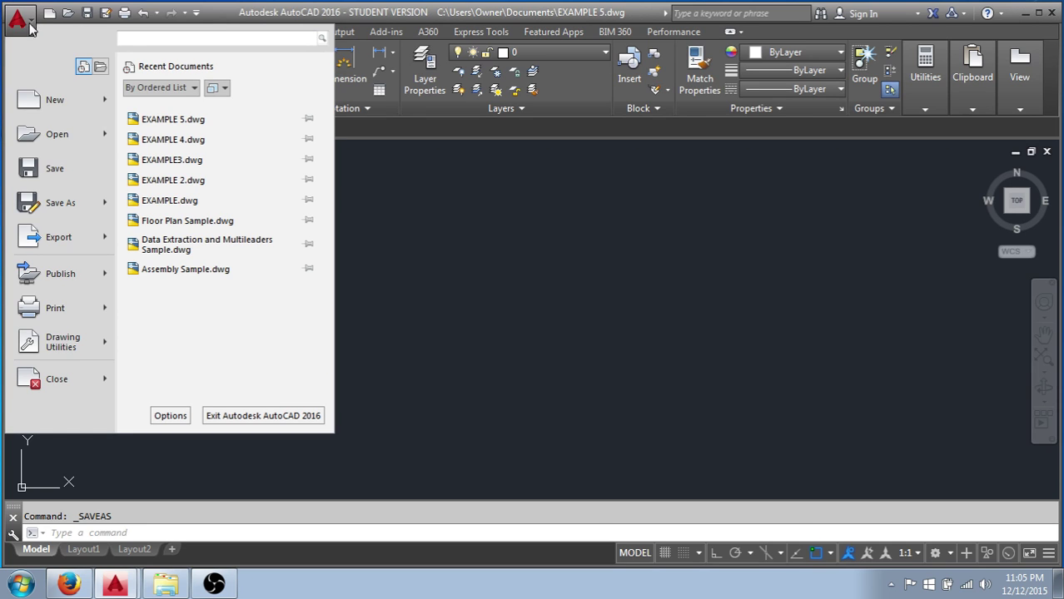
{"action": "left_click", "coordinate": [66, 168]}
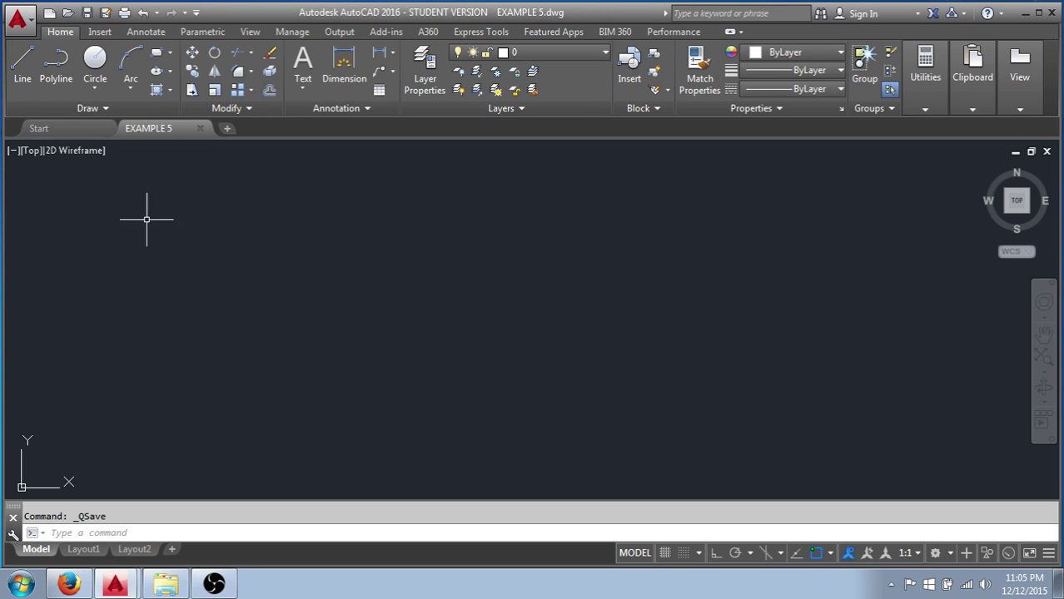
{"action": "left_click", "coordinate": [180, 533]}
{"action": "key", "text": "ctrl+s"}
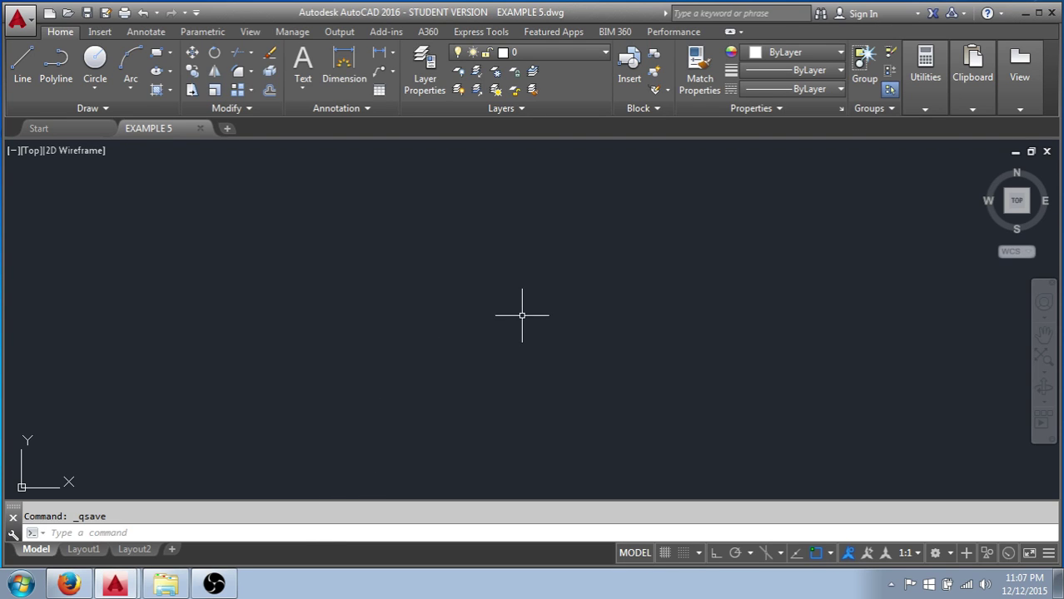
Set the model space limits with lower left corner 0,0 and upper right corner 300,300
{"action": "mouse_move", "coordinate": [522, 315]}
{"action": "middle_mouse_down"}
{"action": "mouse_move", "coordinate": [497, 294]}
{"action": "mouse_move", "coordinate": [528, 294]}
{"action": "middle_mouse_up"}
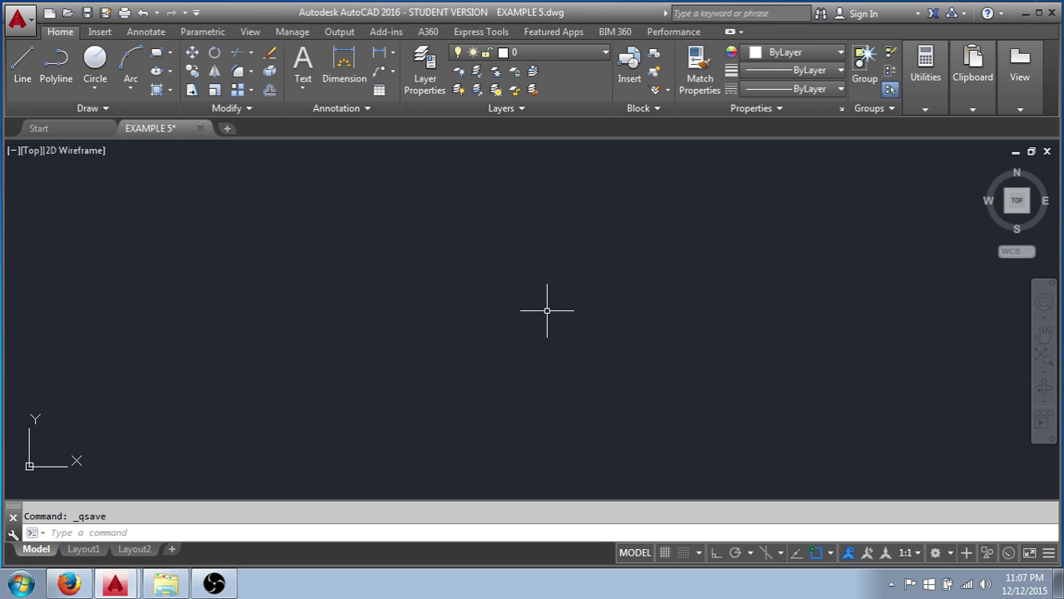
{"action": "mouse_move", "coordinate": [547, 310]}
{"action": "middle_mouse_down"}
{"action": "mouse_move", "coordinate": [460, 306]}
{"action": "mouse_move", "coordinate": [826, 299]}
{"action": "mouse_move", "coordinate": [468, 306]}
{"action": "mouse_move", "coordinate": [783, 299]}
{"action": "mouse_move", "coordinate": [681, 301]}
{"action": "middle_mouse_up"}
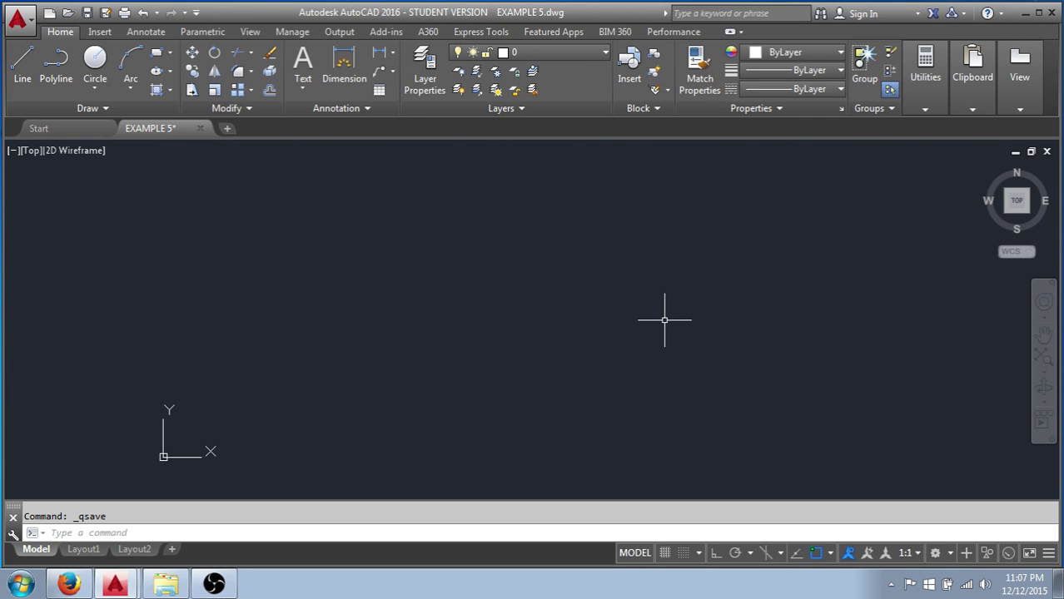
{"action": "left_click", "coordinate": [322, 533]}
{"action": "type", "text": "LIMI"}
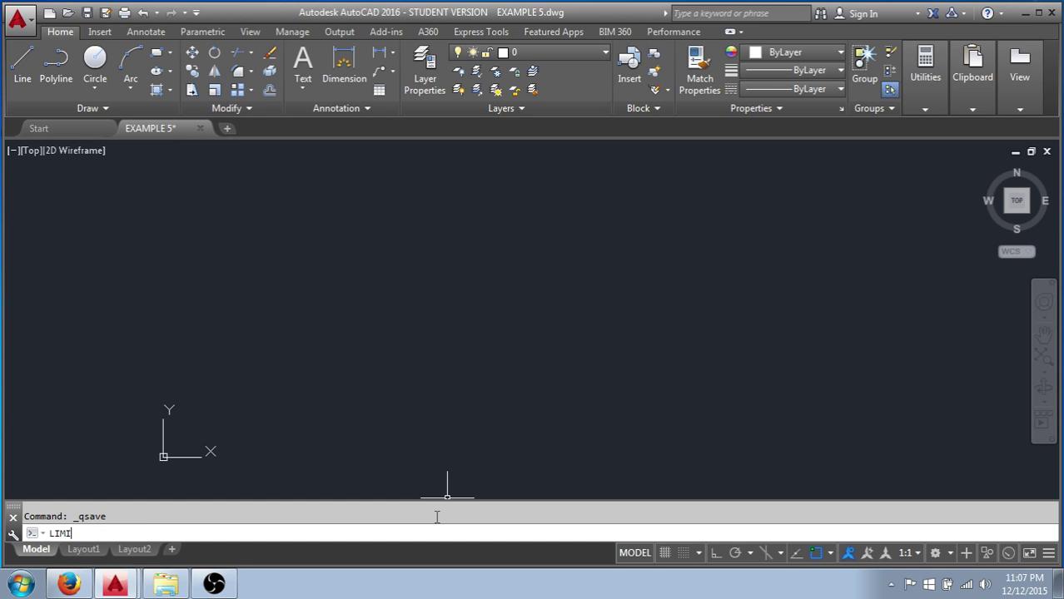
{"action": "type", "text": "TS"}
{"action": "key", "text": "Return"}
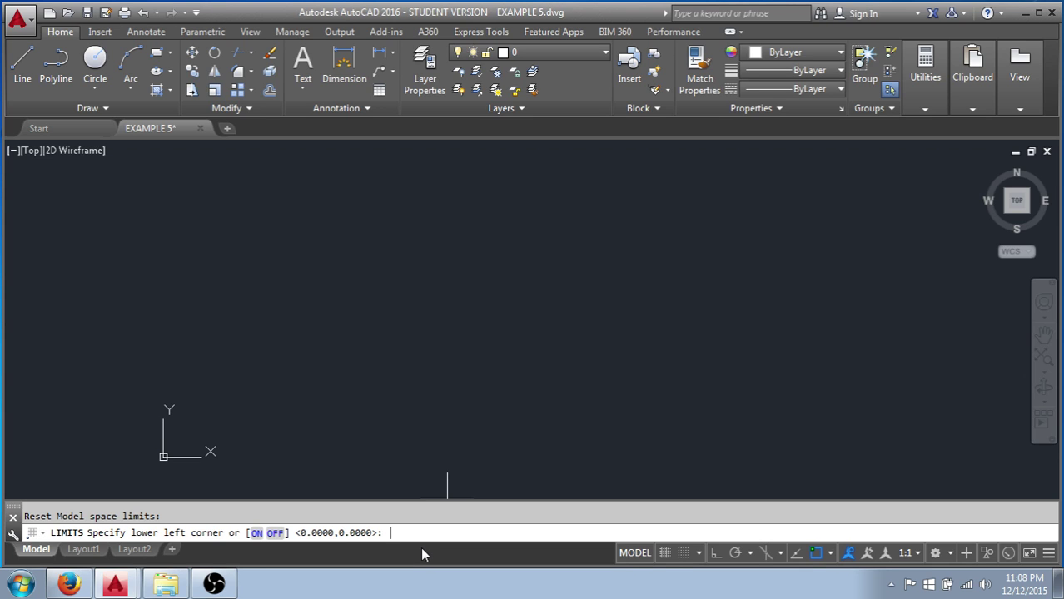
{"action": "key", "text": "Return"}
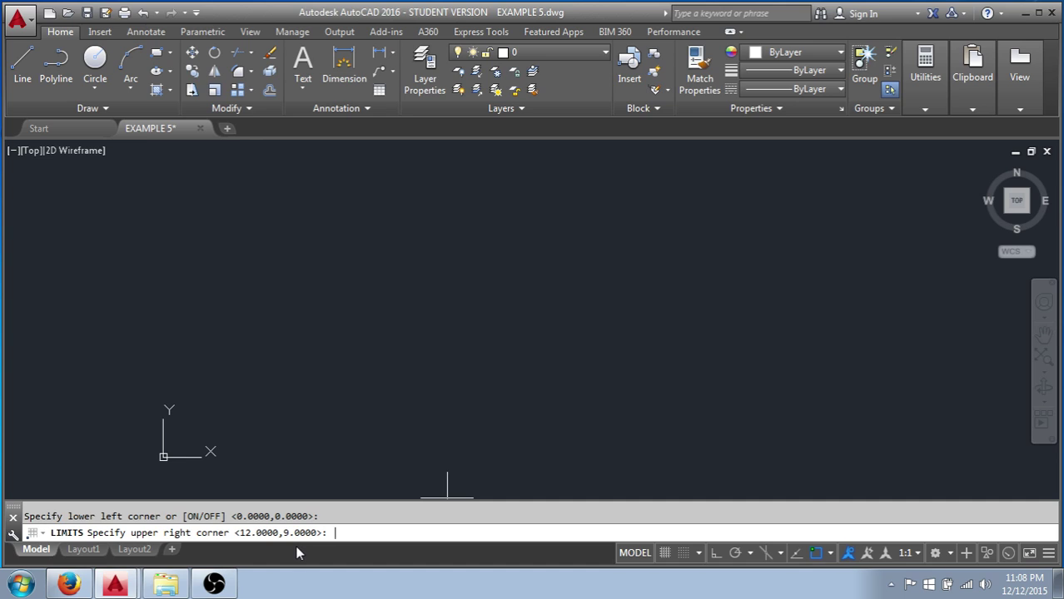
{"action": "type", "text": "300,300"}
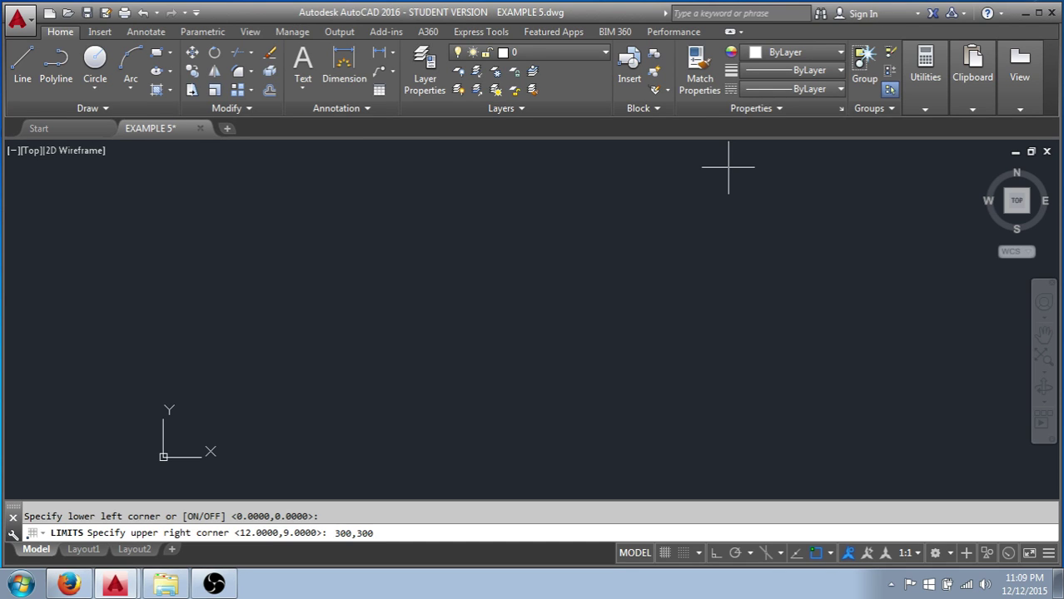
{"action": "key", "text": "Return"}
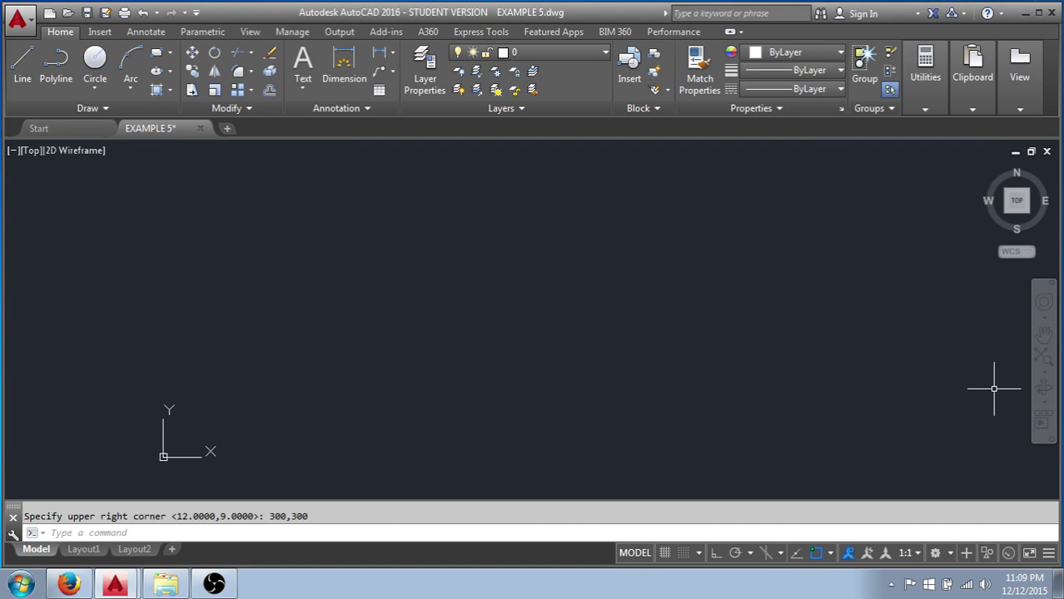
Fit the view to the drawing limits with Zoom All, followed by Zoom Extents
{"action": "left_click", "coordinate": [1044, 374]}
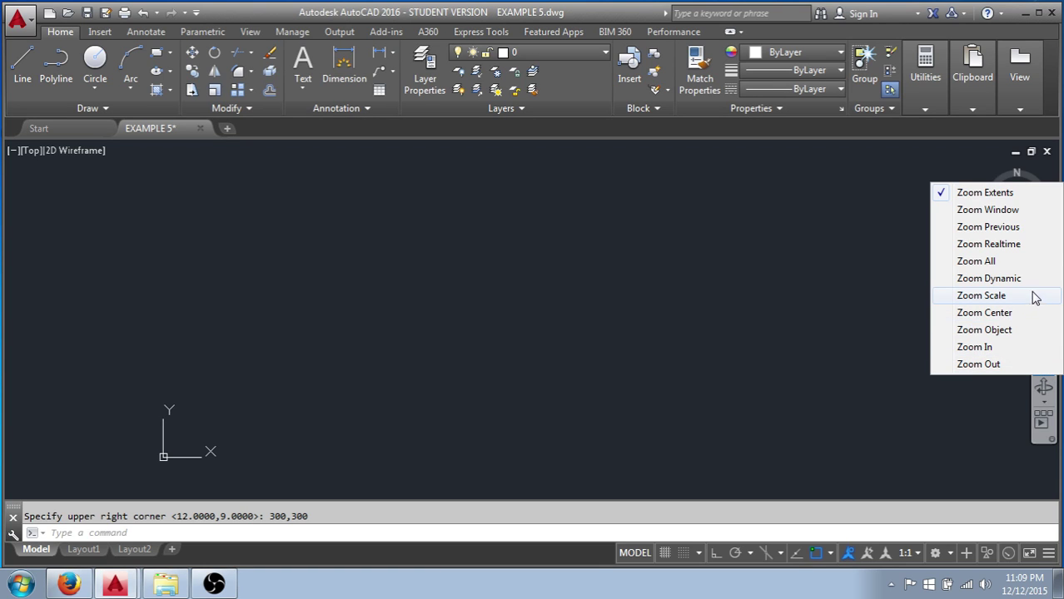
{"action": "left_click", "coordinate": [977, 261]}
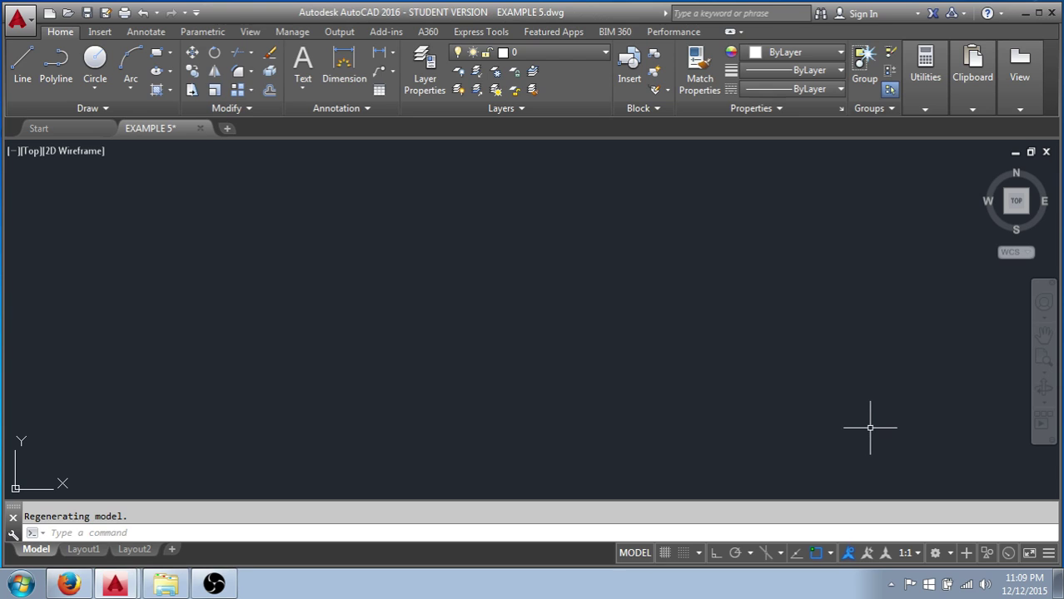
{"action": "left_click", "coordinate": [1041, 372]}
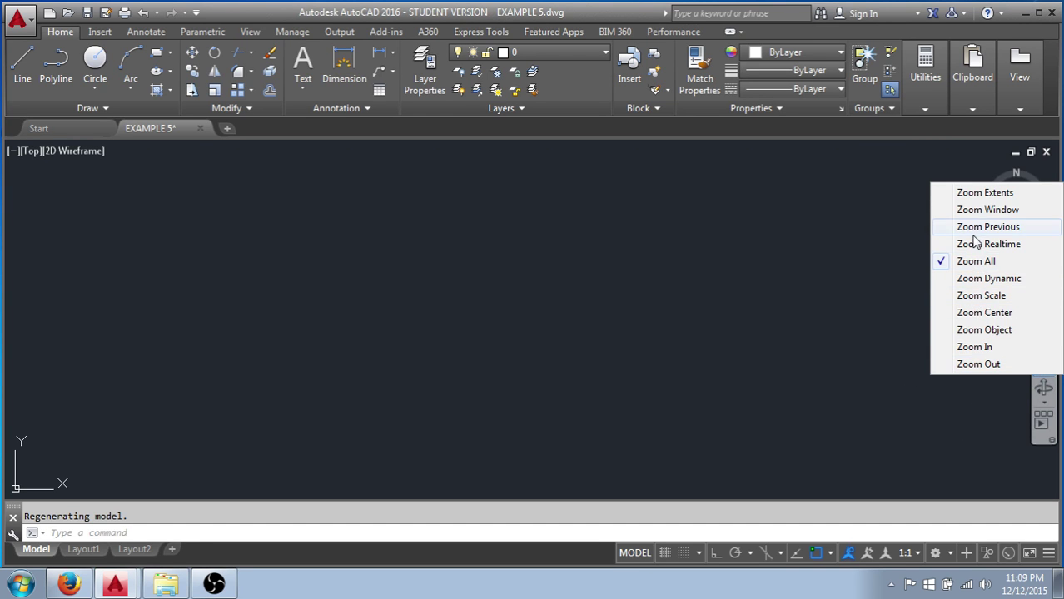
{"action": "left_click", "coordinate": [965, 197]}
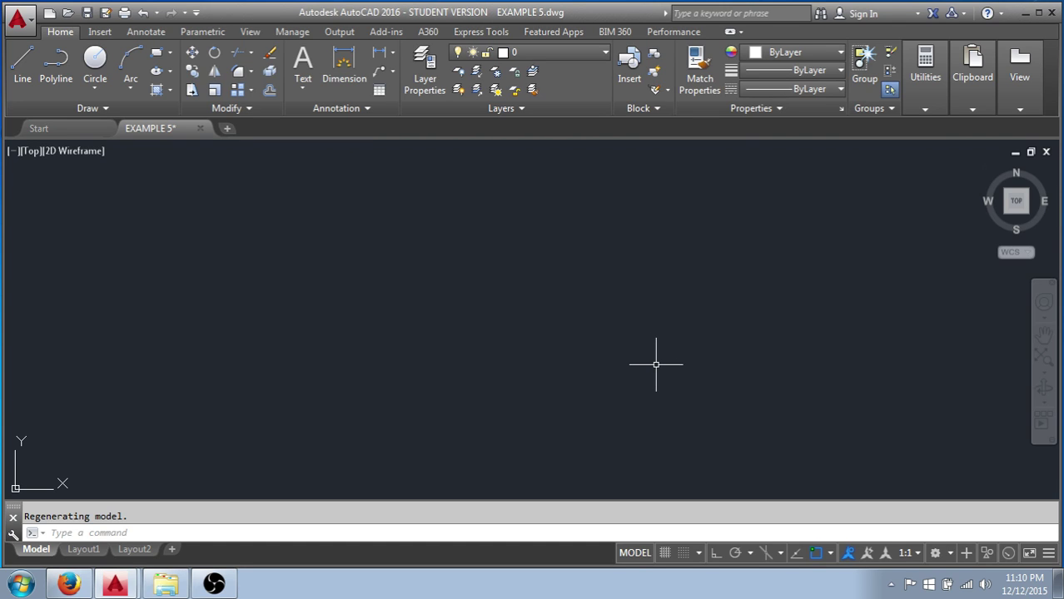
Run the ZOOM command with its All option, and run it again with its Extents option
{"action": "type", "text": "z"}
{"action": "key", "text": "Return"}
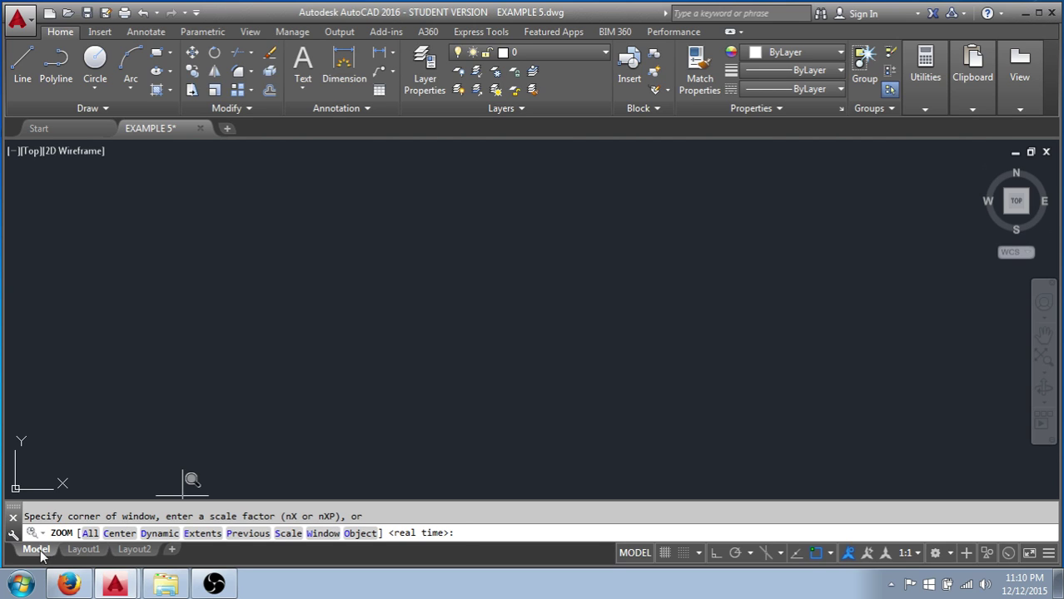
{"action": "type", "text": "A"}
{"action": "key", "text": "Return"}
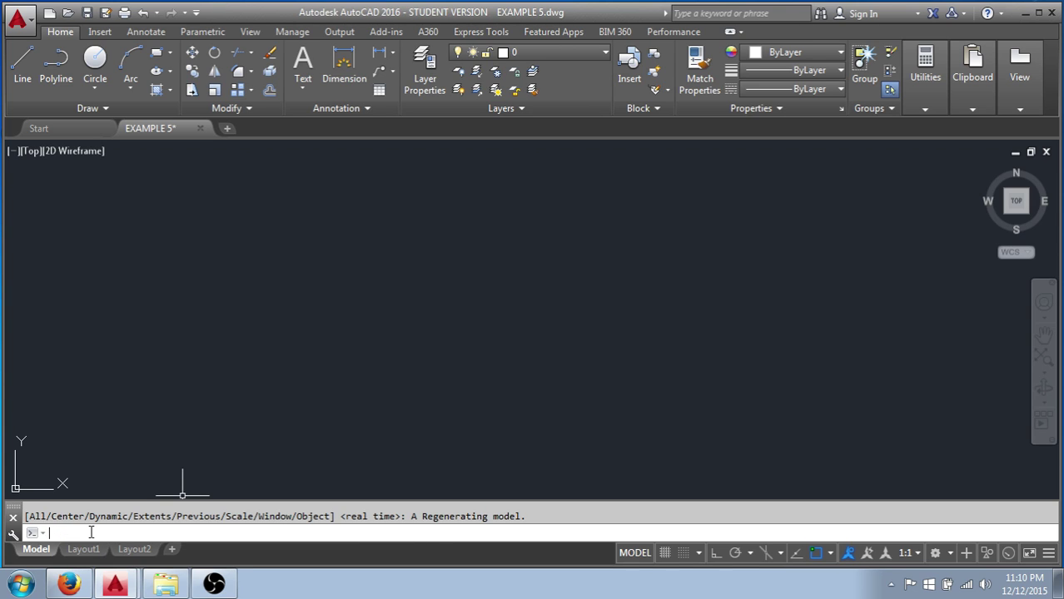
{"action": "type", "text": "z"}
{"action": "key", "text": "Return"}
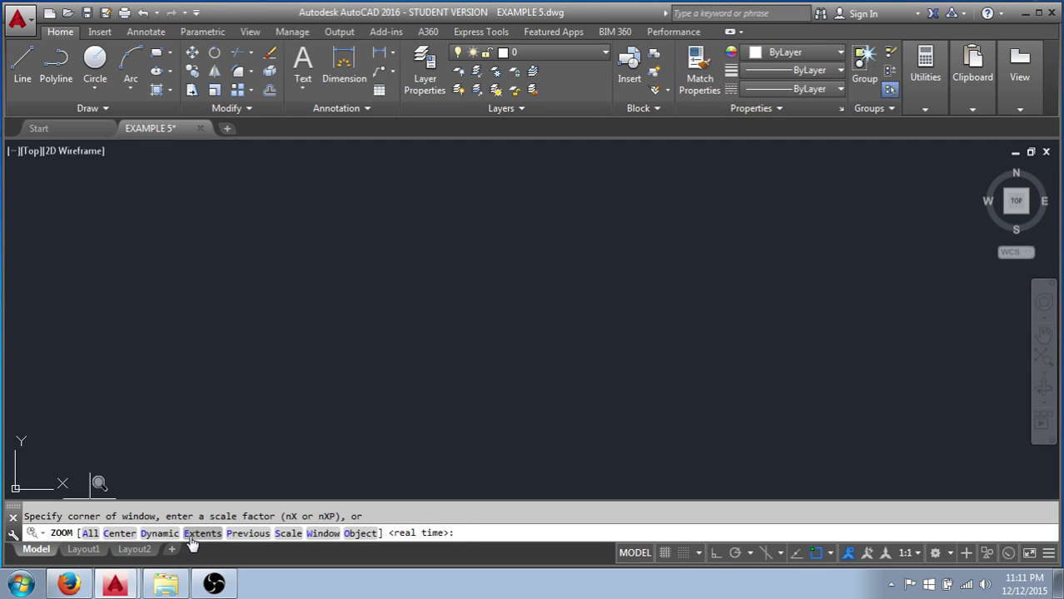
{"action": "type", "text": "E"}
{"action": "key", "text": "Return"}
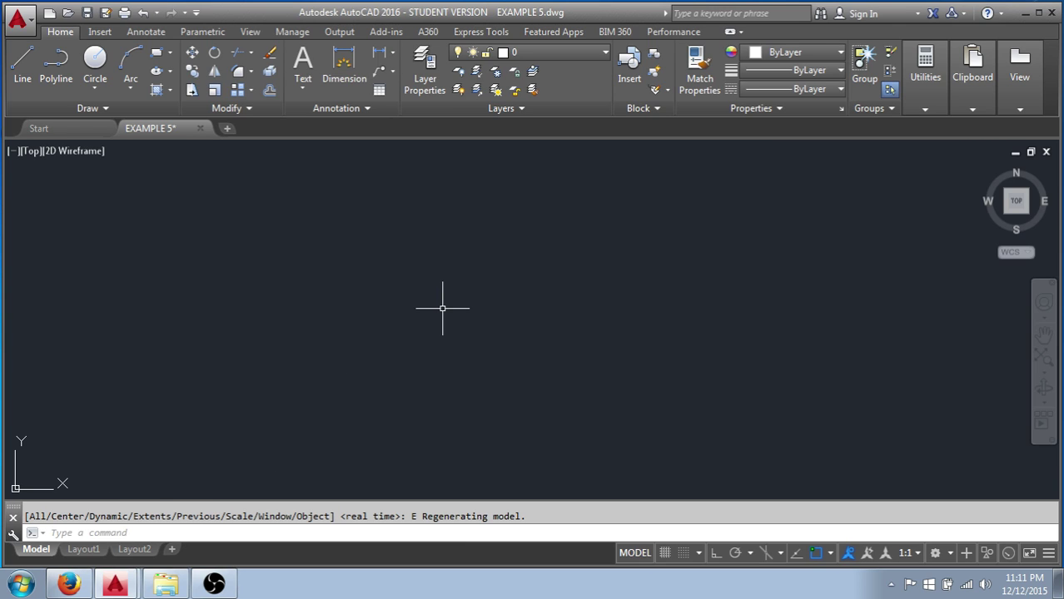